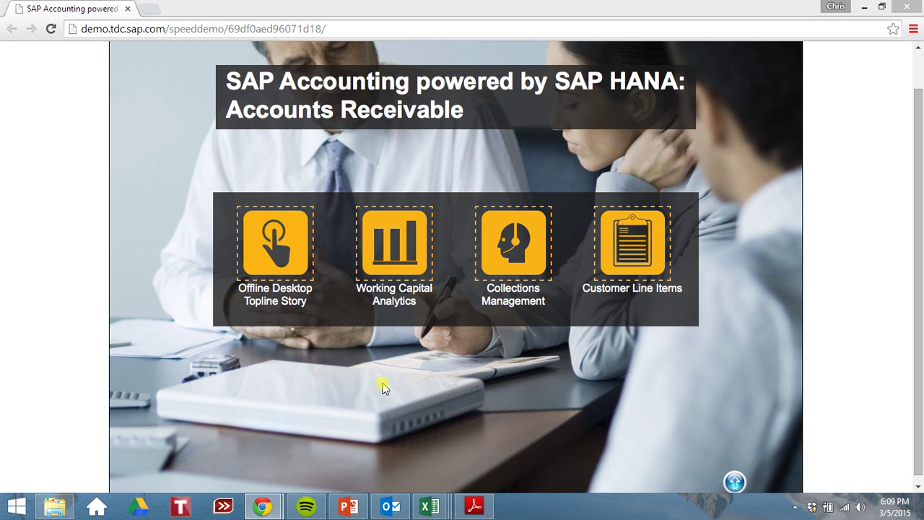
Open Overdue Receivables in the Offline Desktop Topline Story and show them by customer as the top 10 receivables table
click(275, 256)
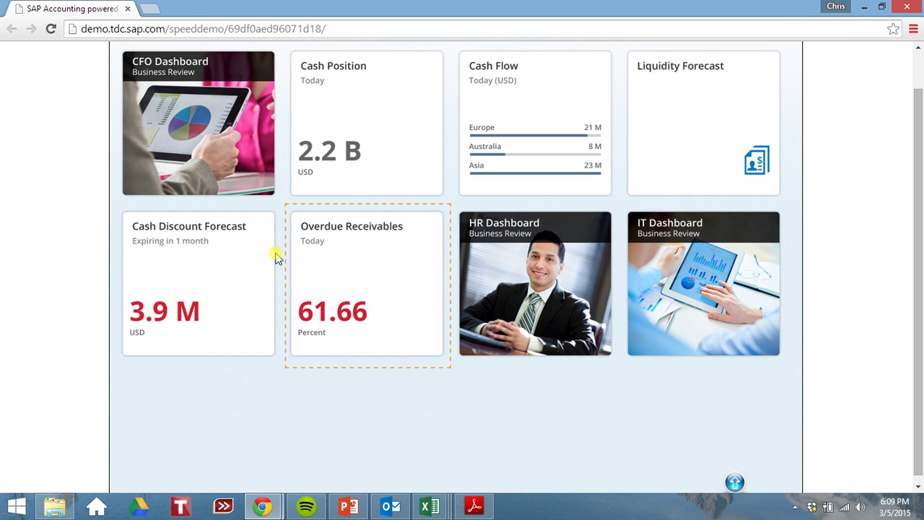
click(378, 258)
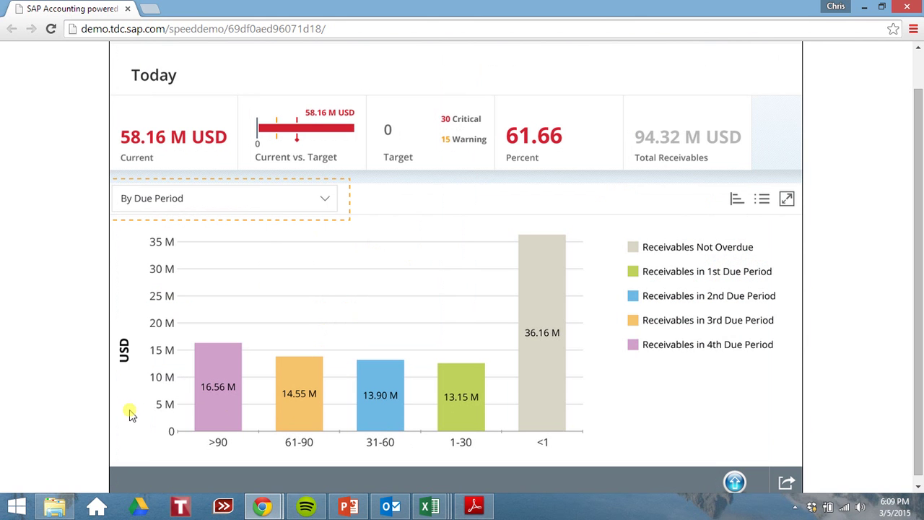
click(231, 207)
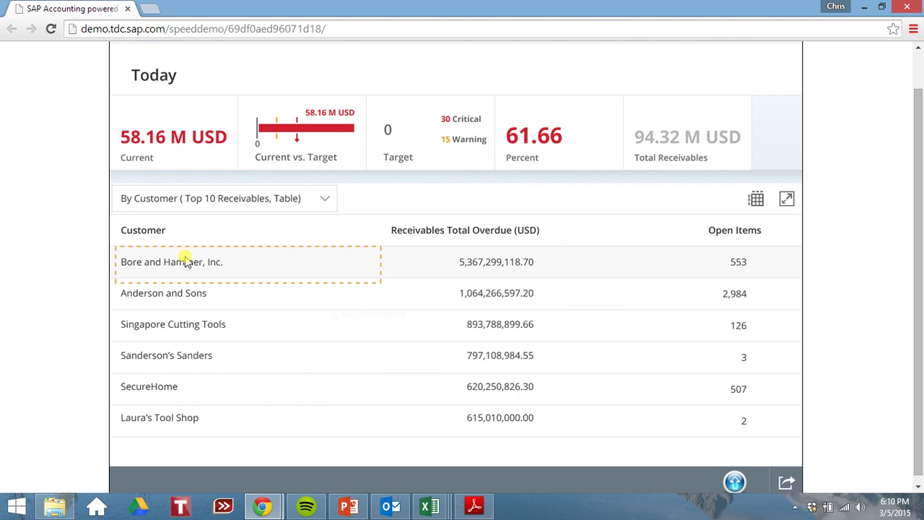
Process the receivables of Bore and Hammer, Inc. and create a promise to pay dated 2014.07.22 for the invoice with the broken promise
click(231, 270)
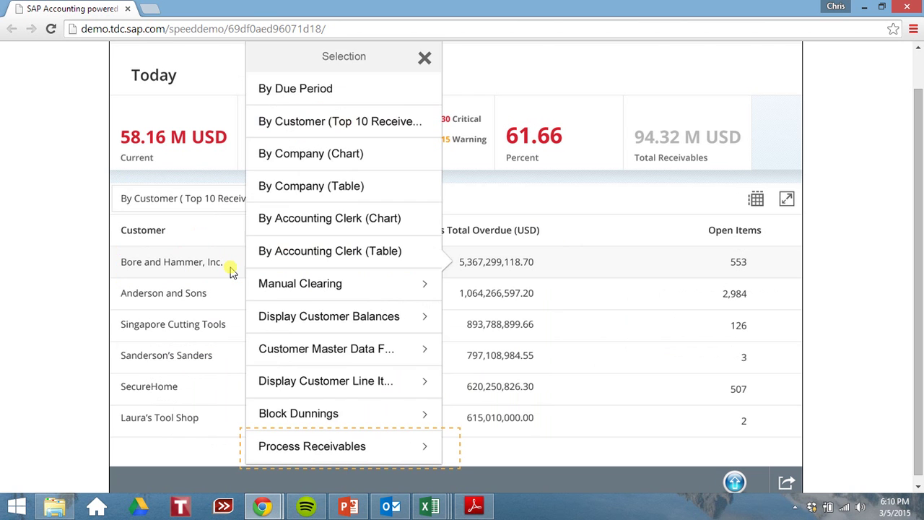
click(342, 447)
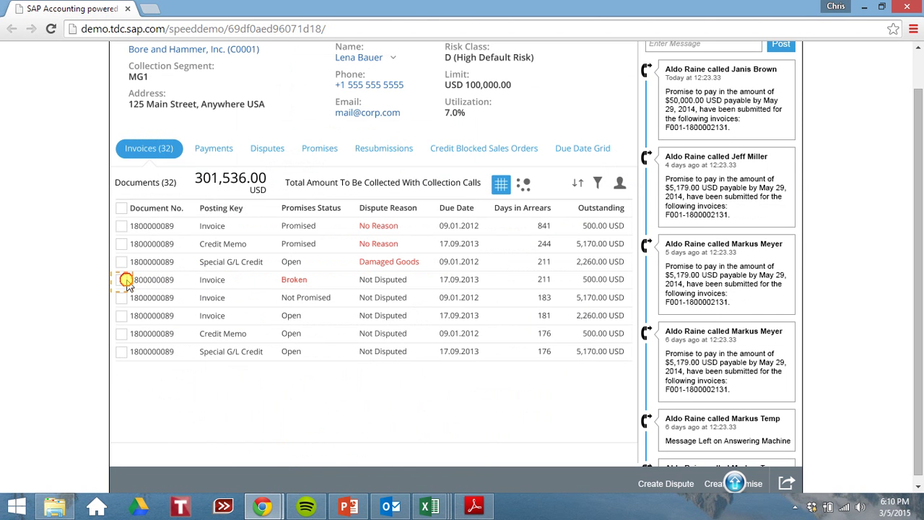
click(124, 281)
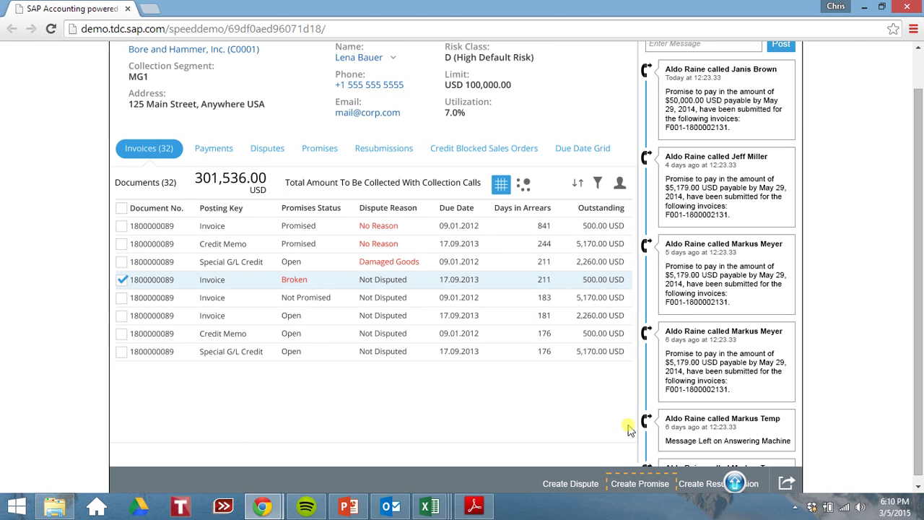
click(629, 483)
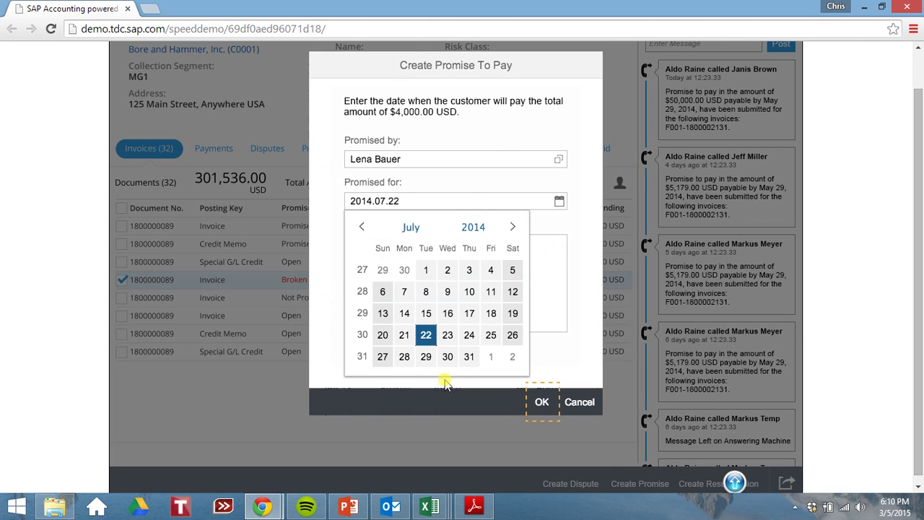
click(541, 401)
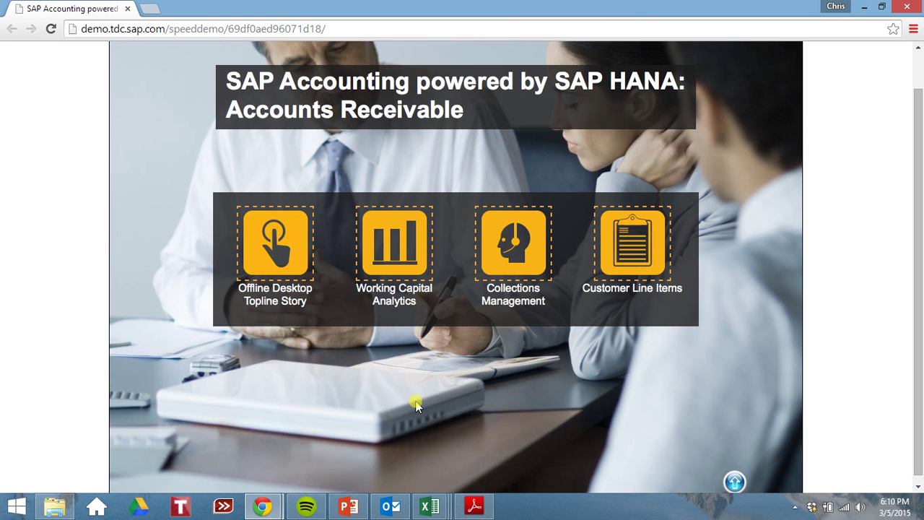
In Working Capital Analytics, start a days sales outstanding analysis with the step Overdue DSO by Country of Customer over Time
click(399, 254)
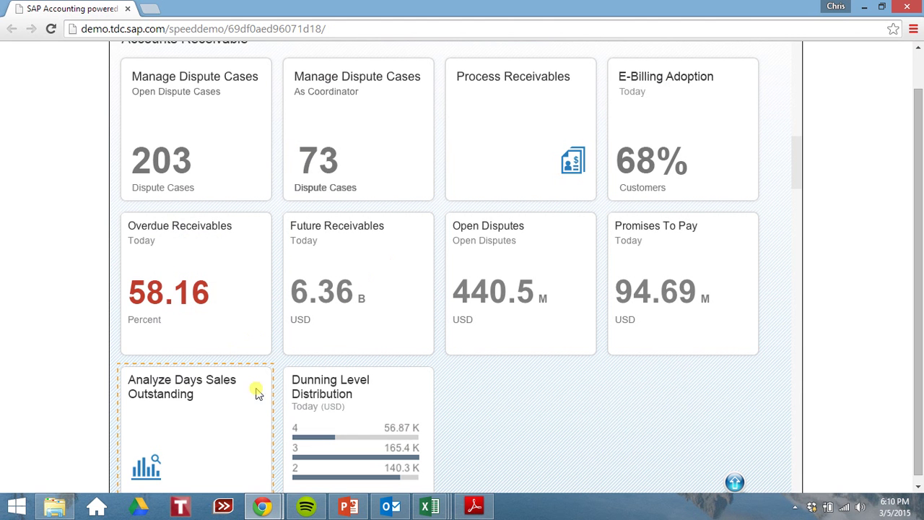
click(225, 410)
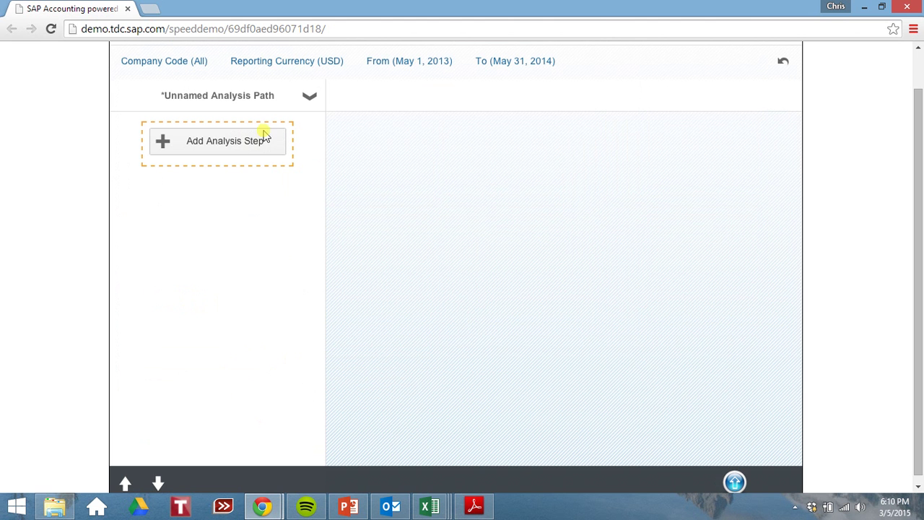
click(241, 143)
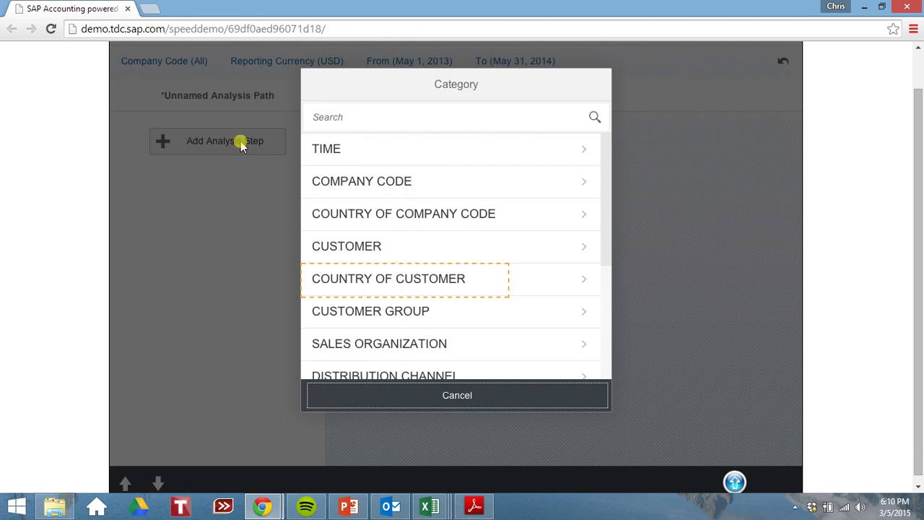
click(455, 281)
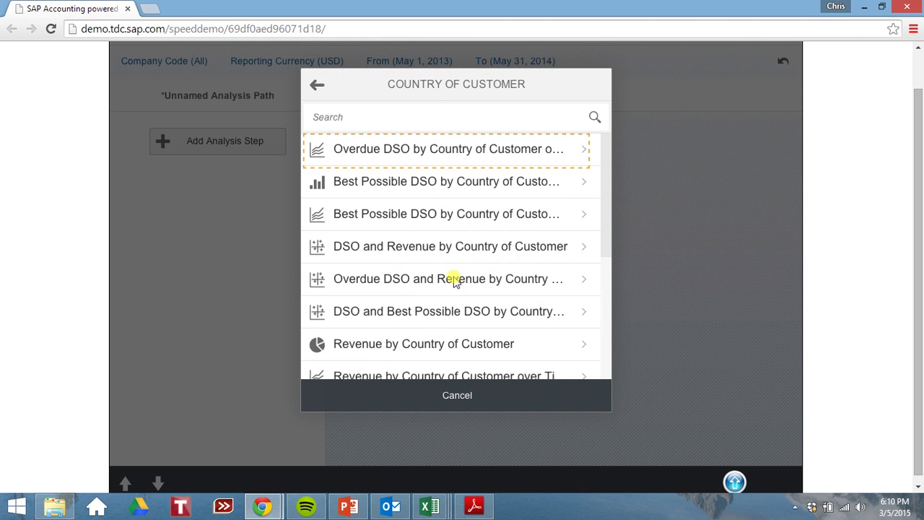
click(351, 151)
click(351, 151)
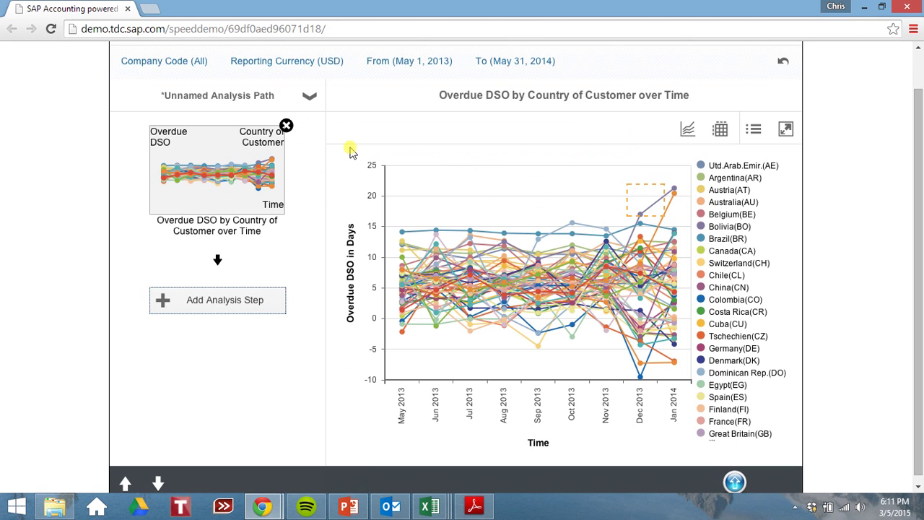
Select Bolivia in the country chart and add Overdue DSO and Revenue by Customer as a scatterplot analysis step
click(641, 206)
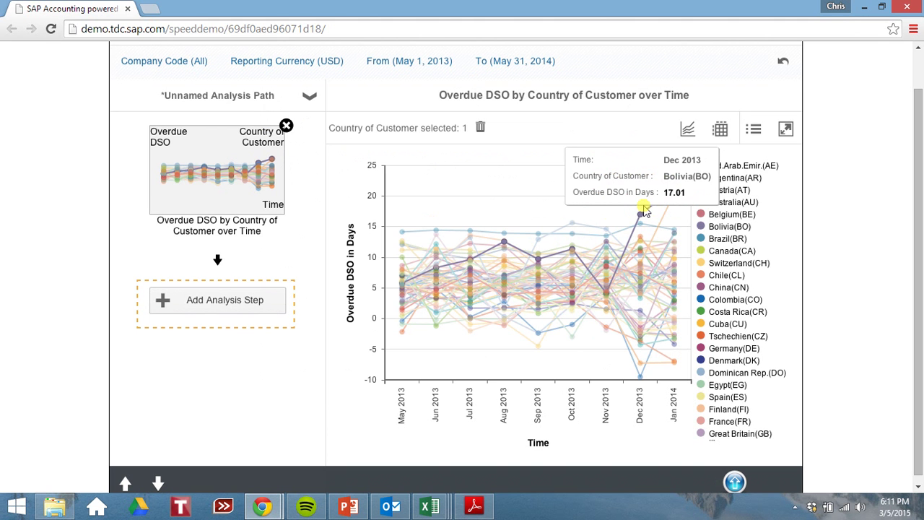
click(221, 306)
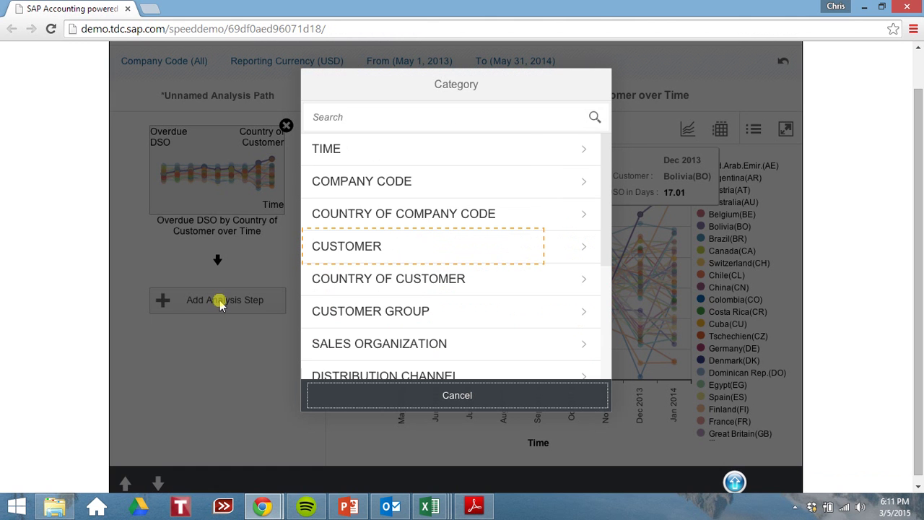
click(384, 244)
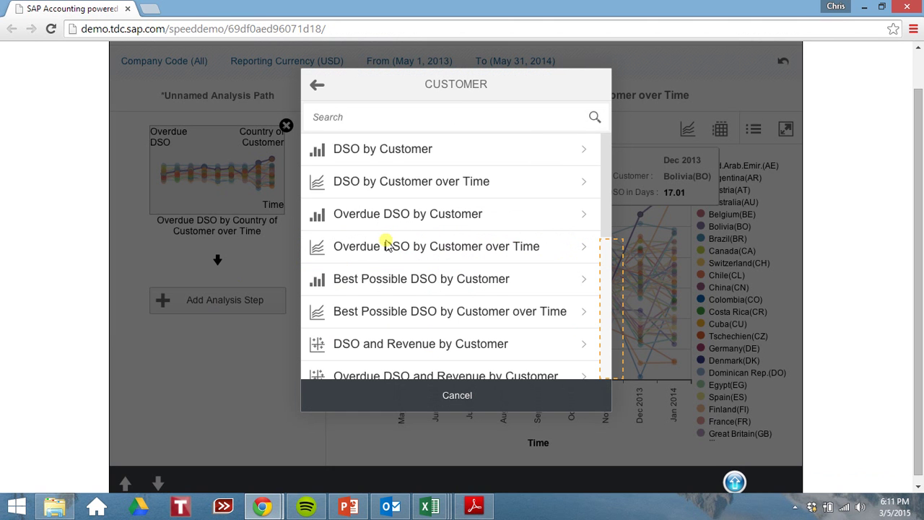
scroll(612, 315, down, 1)
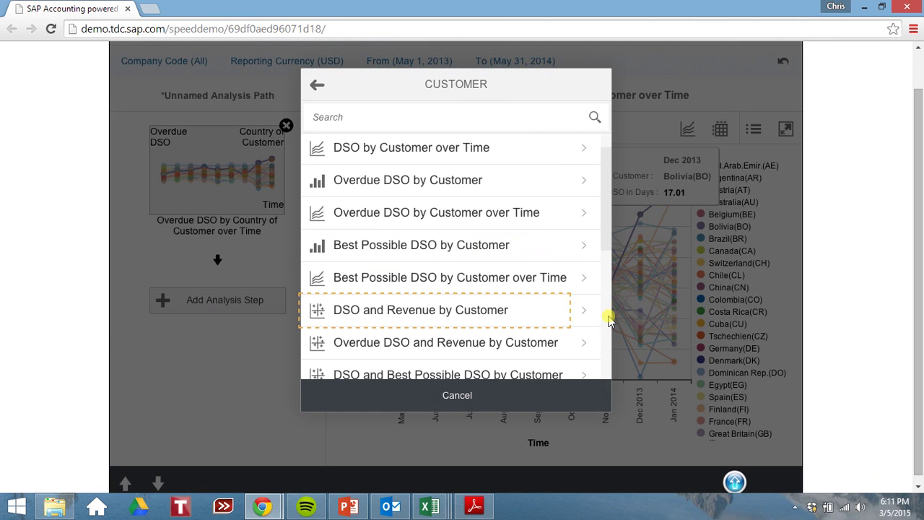
click(505, 309)
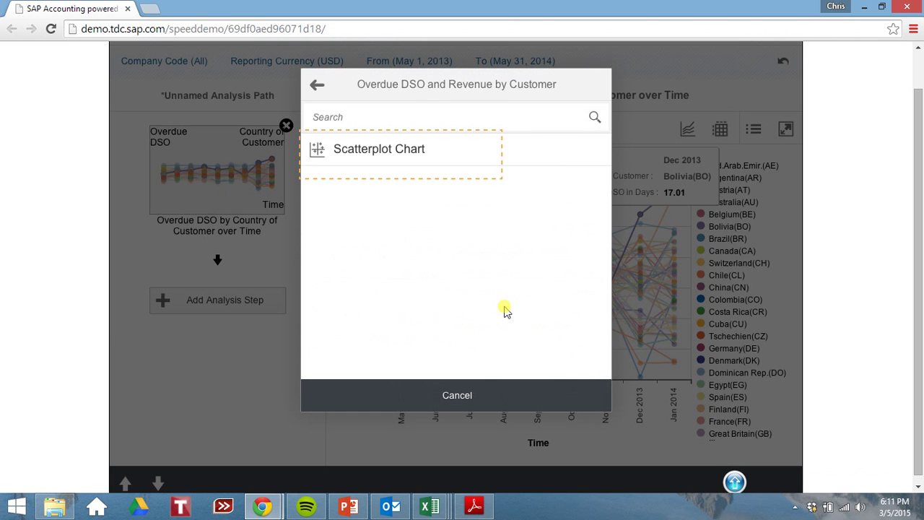
click(429, 149)
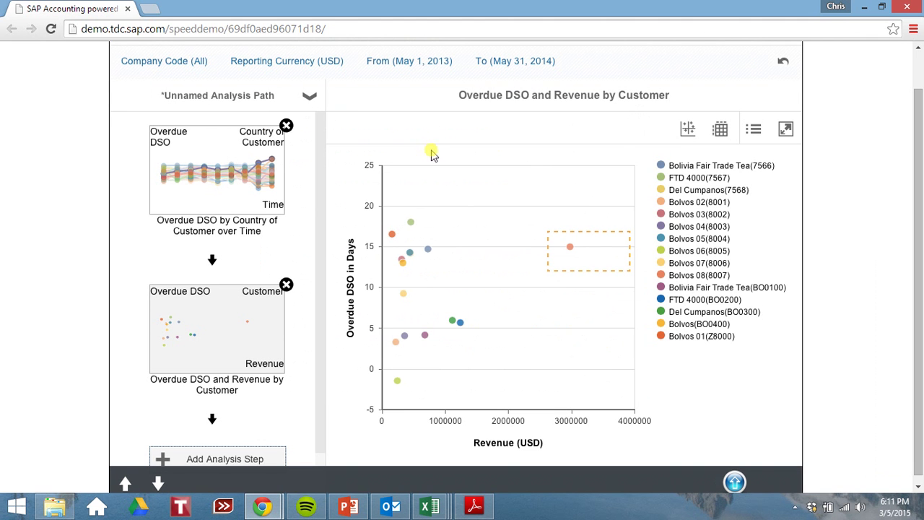
Select customer Bolvos 08 in the scatterplot and add the List of Open Receivables as an analysis step
click(570, 248)
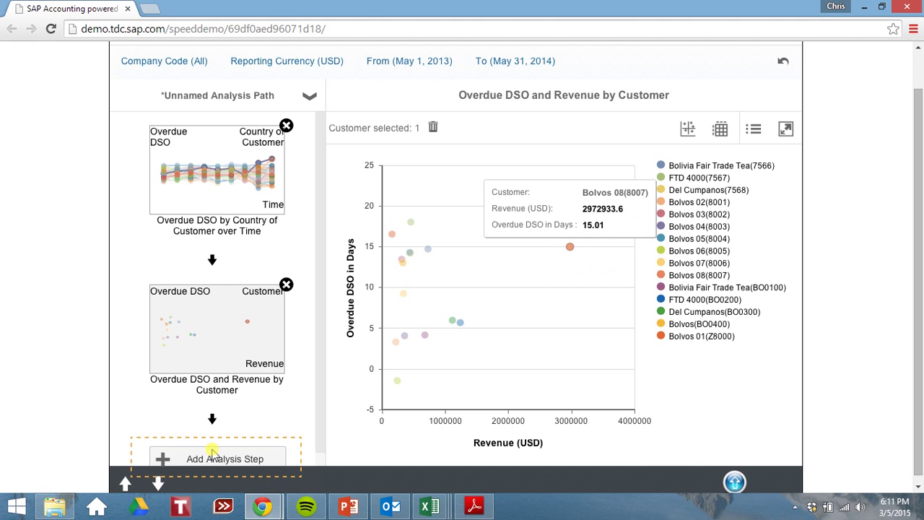
click(195, 459)
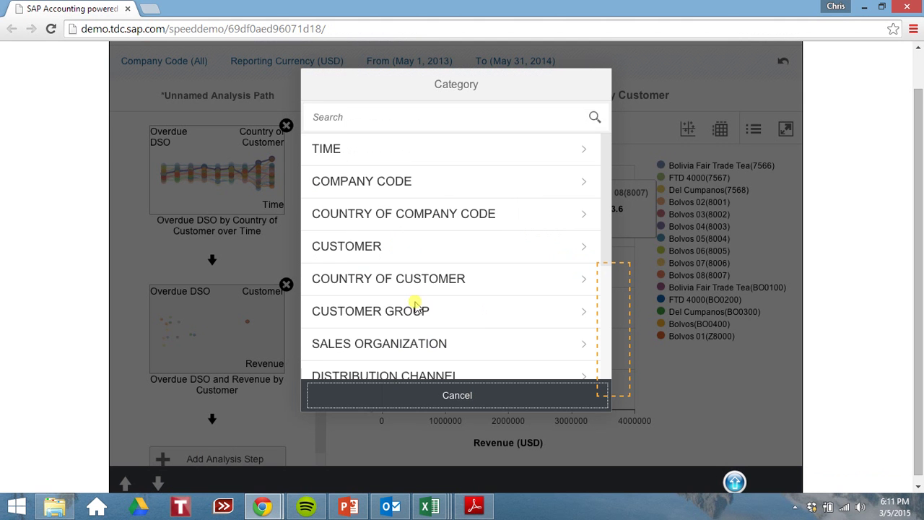
scroll(614, 312, down, 3)
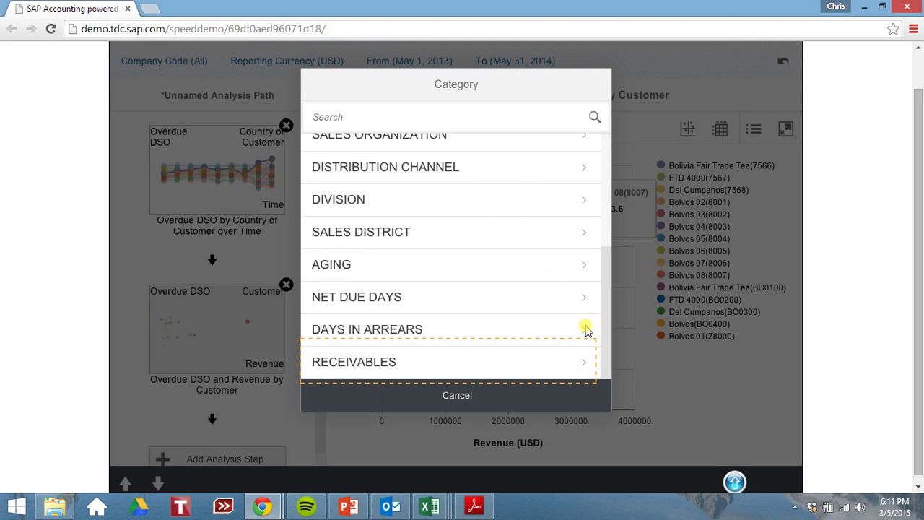
click(496, 364)
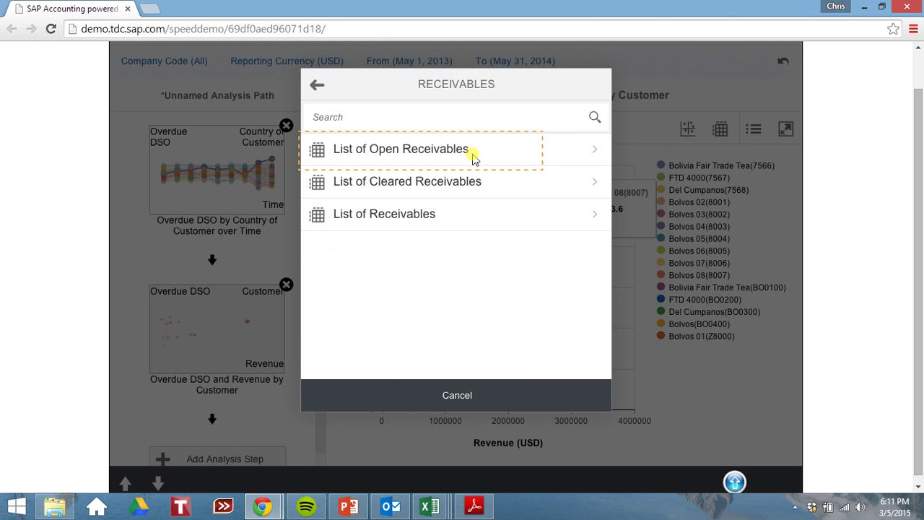
click(472, 159)
click(473, 158)
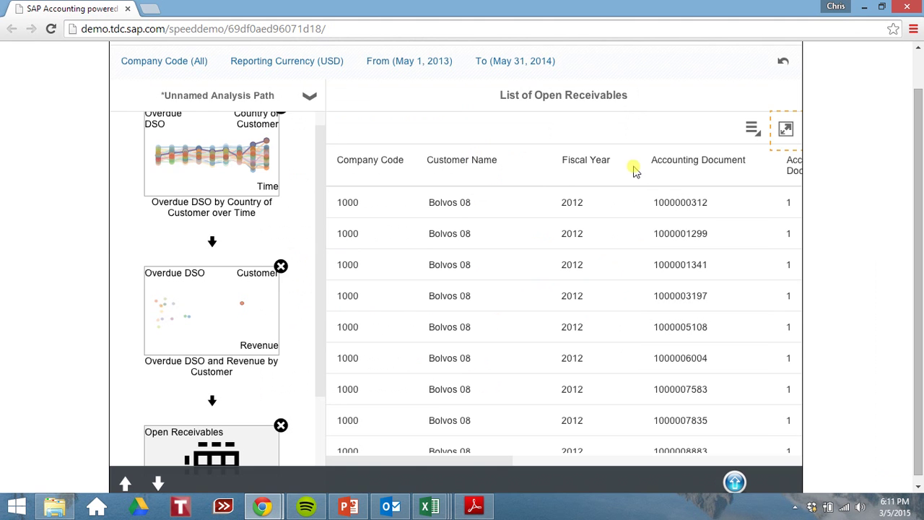
Expand the list of open receivables and review the amounts, due dates, overdue status and dunning levels for Bolvos 08
click(785, 129)
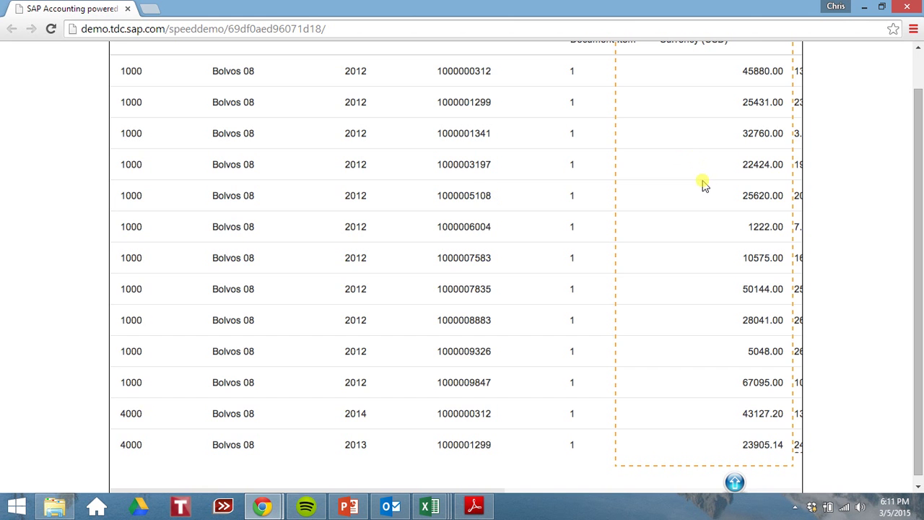
scroll(697, 198, right, 5)
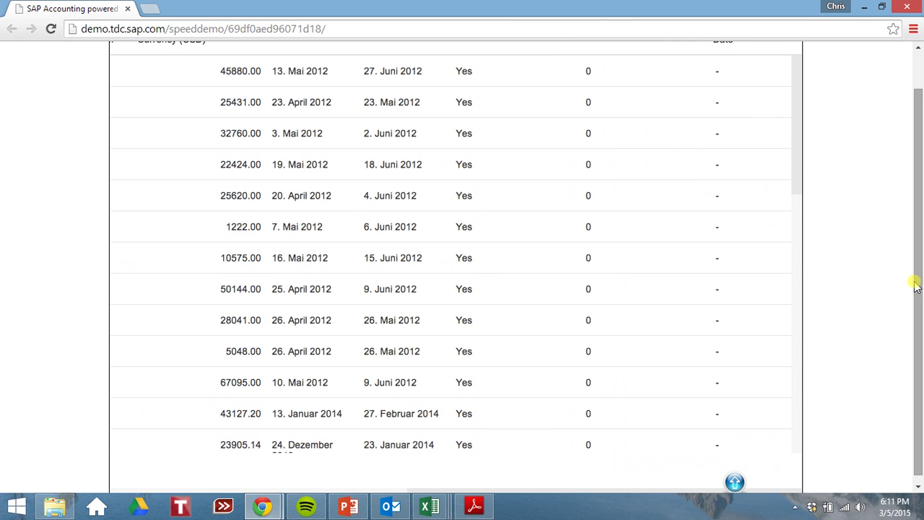
drag(915, 286, 917, 244)
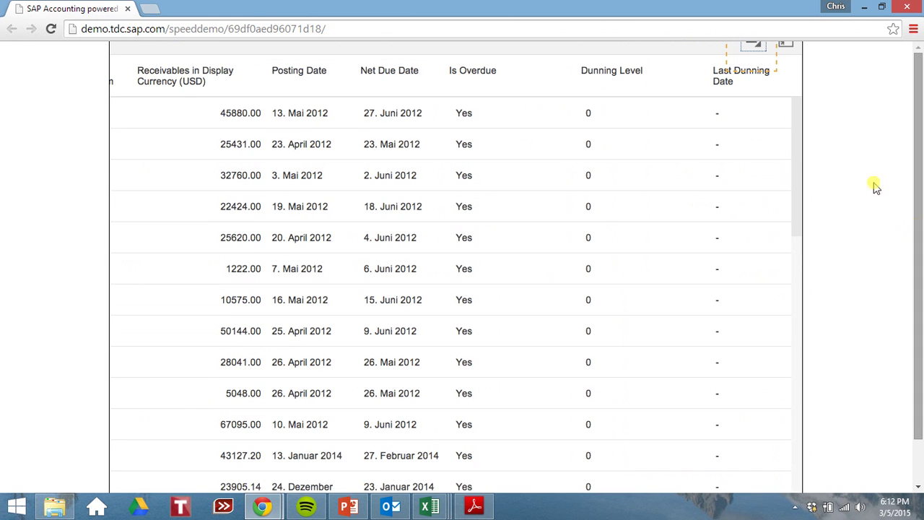
Return to the analysis path and save it as "Bolvos Dunning Followup"
click(745, 58)
scroll(902, 210, down, 1)
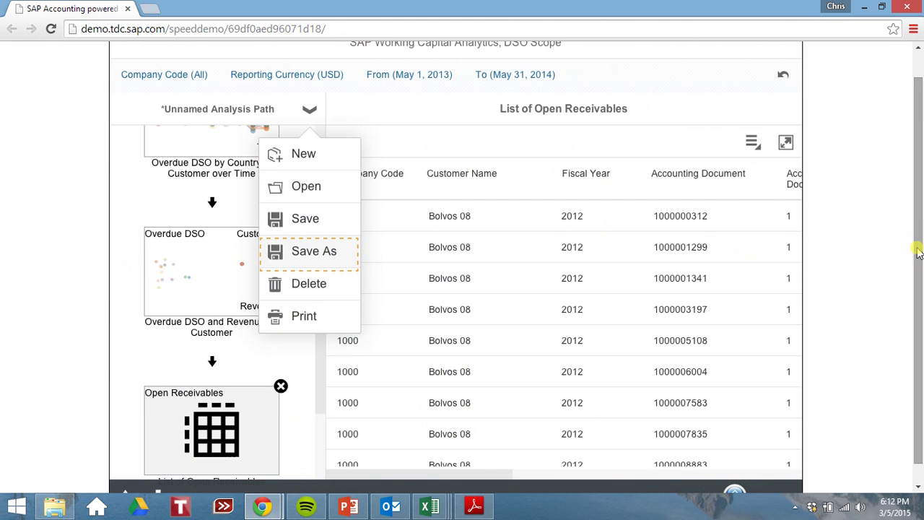
click(333, 254)
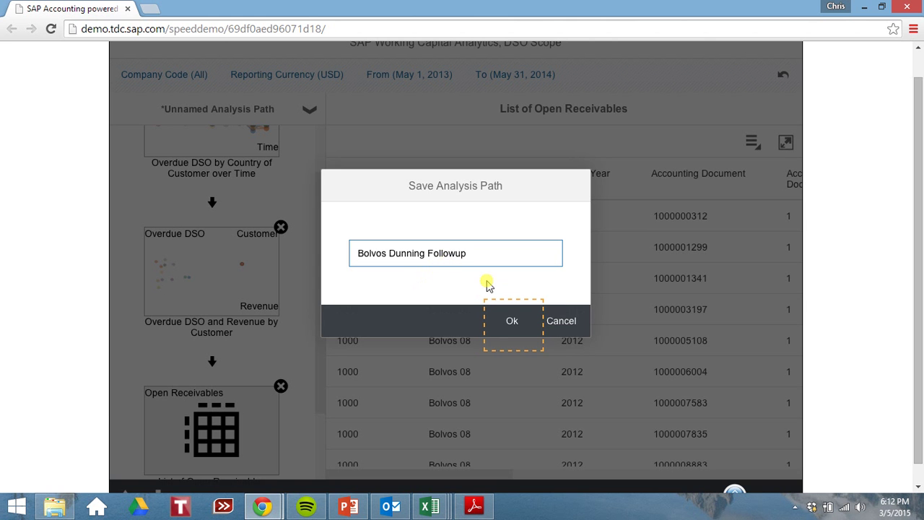
click(505, 322)
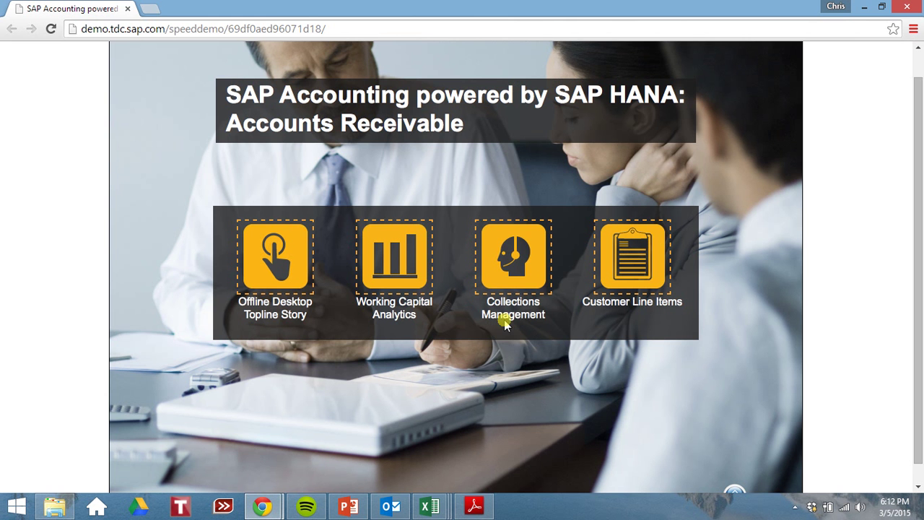
Open the Process Collections Worklist in Collections Management and review the valuation details behind the high priority of Cutters And More
click(510, 252)
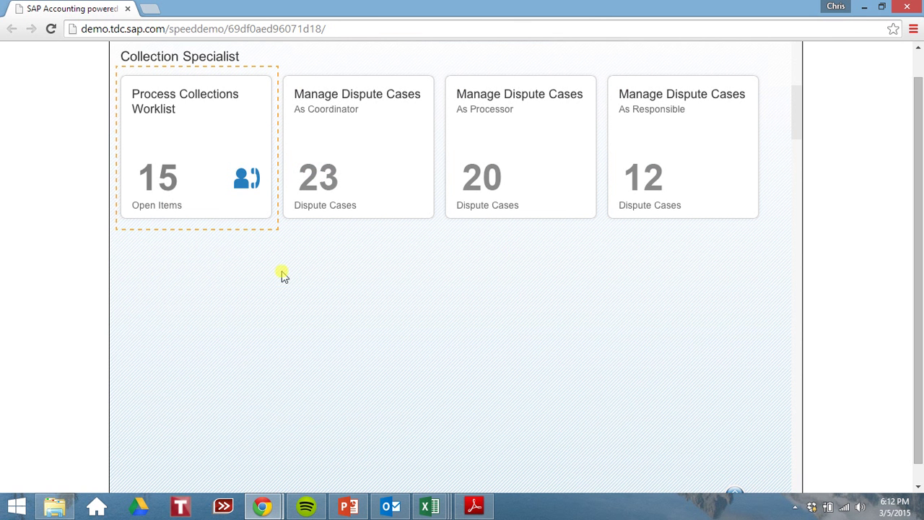
click(212, 131)
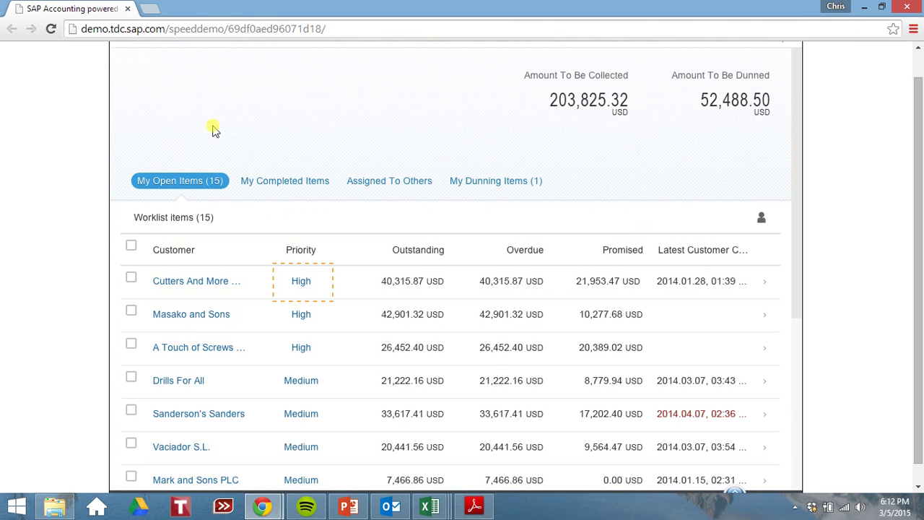
click(293, 286)
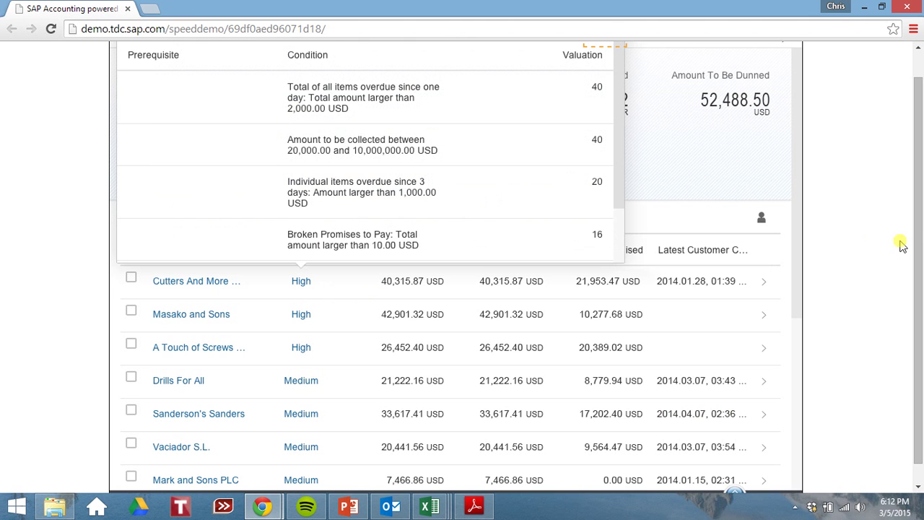
scroll(914, 196, up, 1)
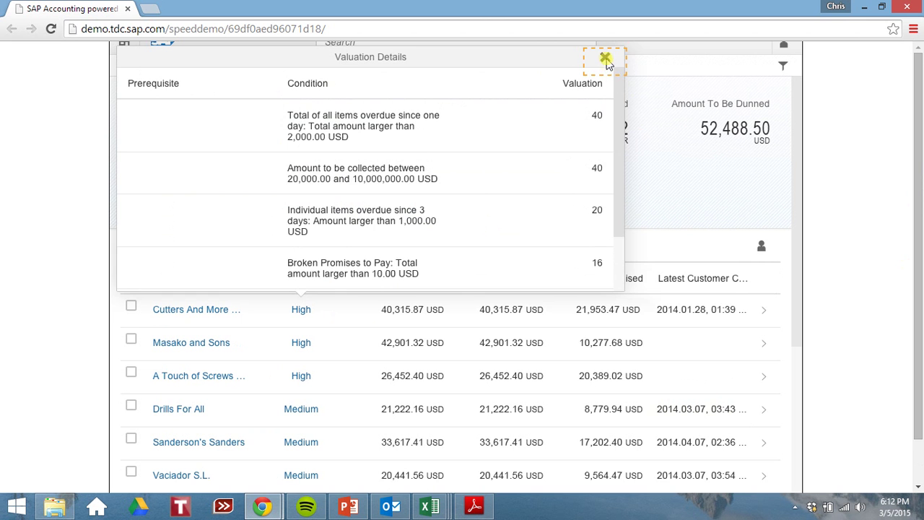
click(605, 57)
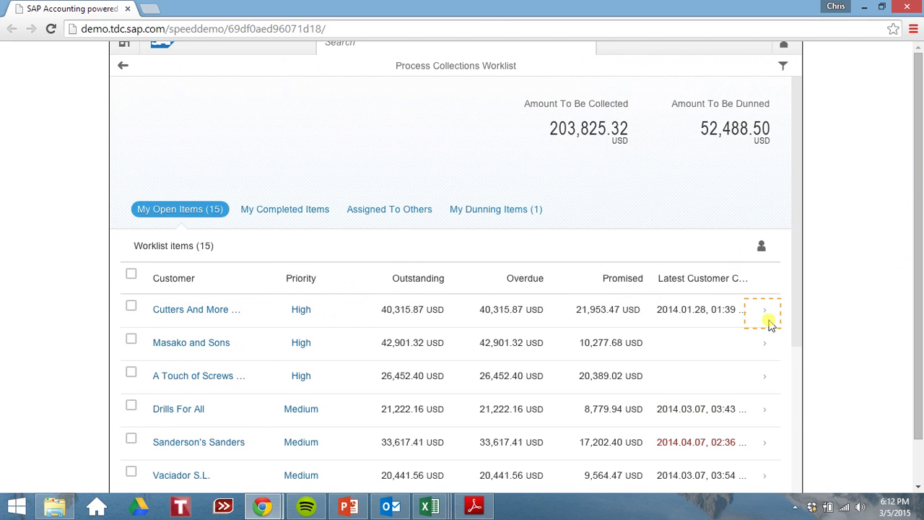
Open the receivables of Cutters And More from the worklist and review overdue and upcoming amounts in the Due Date Grid
click(765, 318)
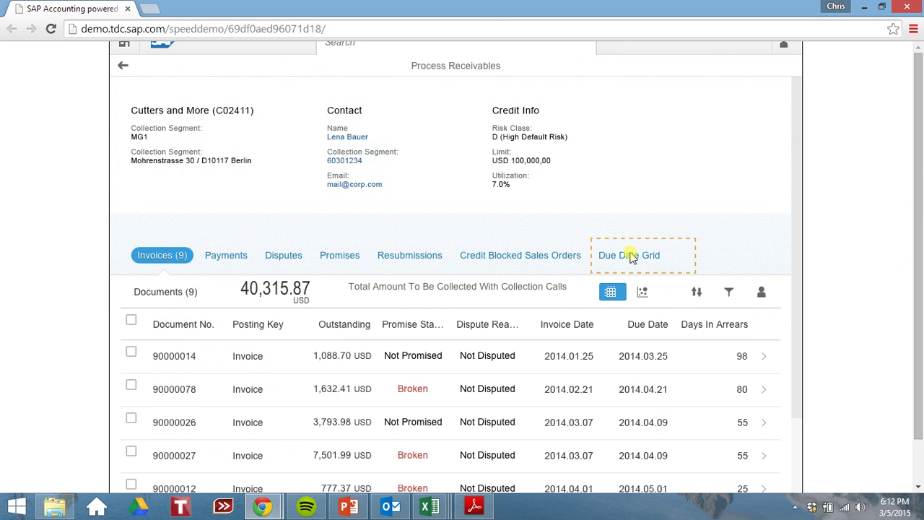
click(629, 261)
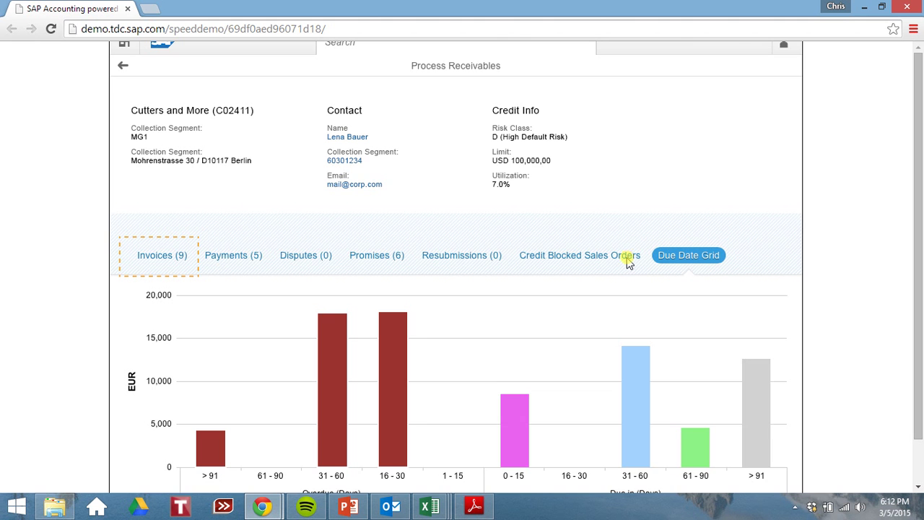
drag(916, 287, 916, 334)
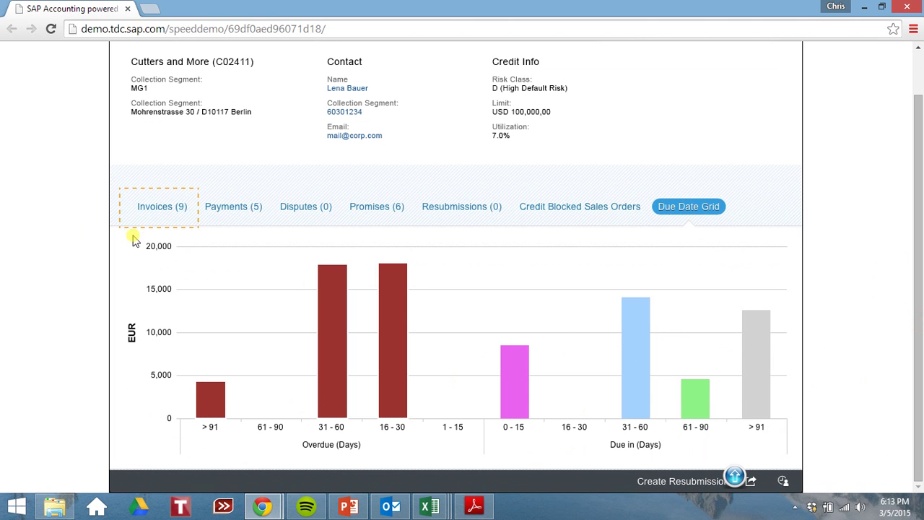
Create a promise to pay dated 2014.07.06 for the 1,088.70 USD invoice of Cutters and More and return to the scenario overview
click(142, 211)
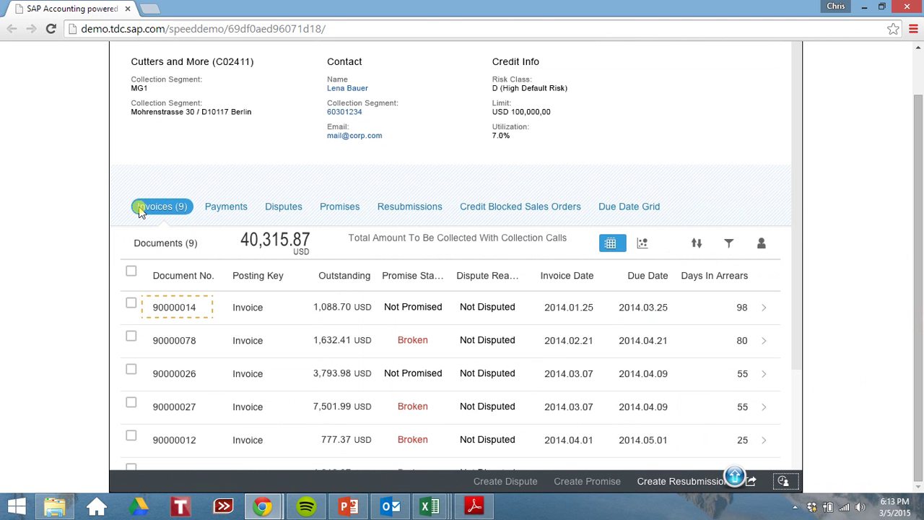
click(132, 305)
click(166, 312)
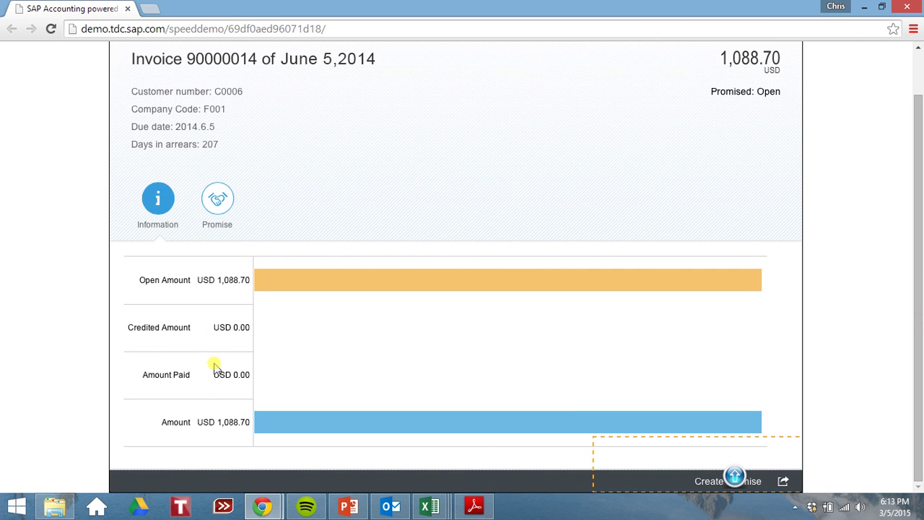
click(664, 461)
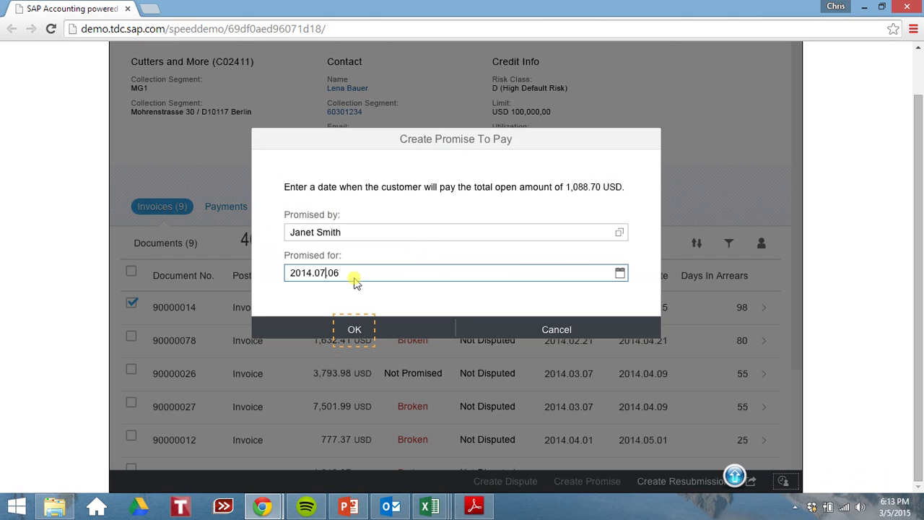
click(360, 328)
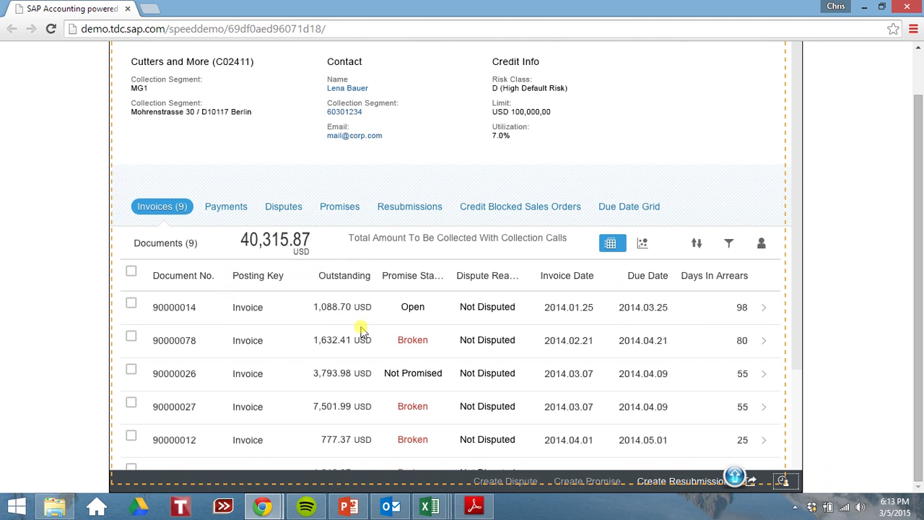
click(614, 151)
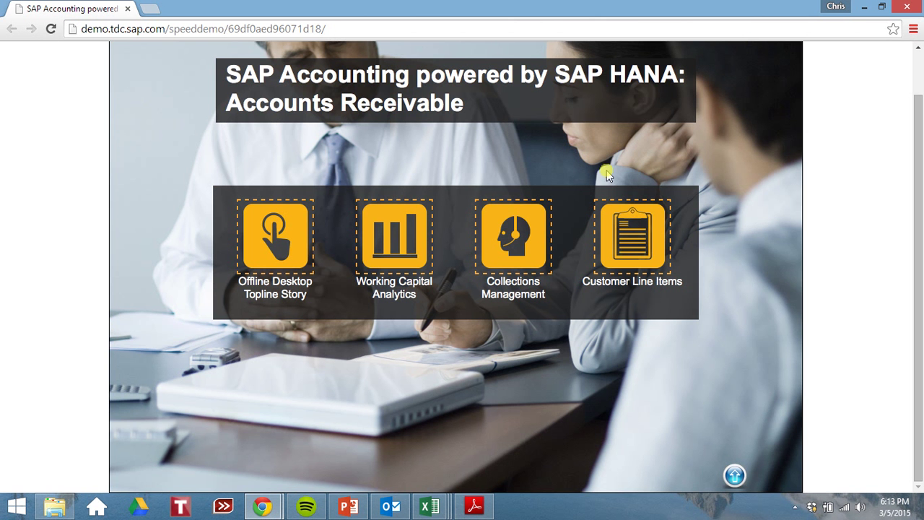
In Customer Line Items, drill down the Dunning Level Distribution from level 1 to the top 10 overdue customers and display Bohr und Hammer GmbH's line items
click(626, 230)
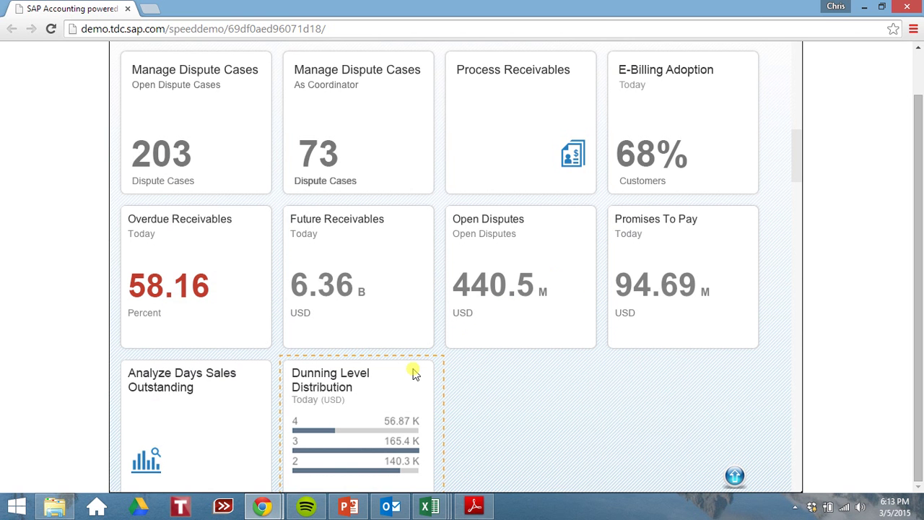
click(414, 372)
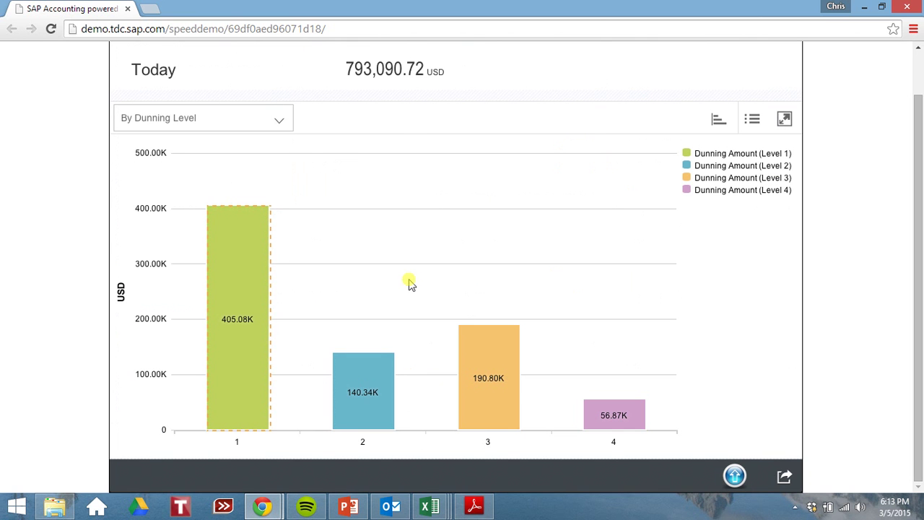
click(254, 273)
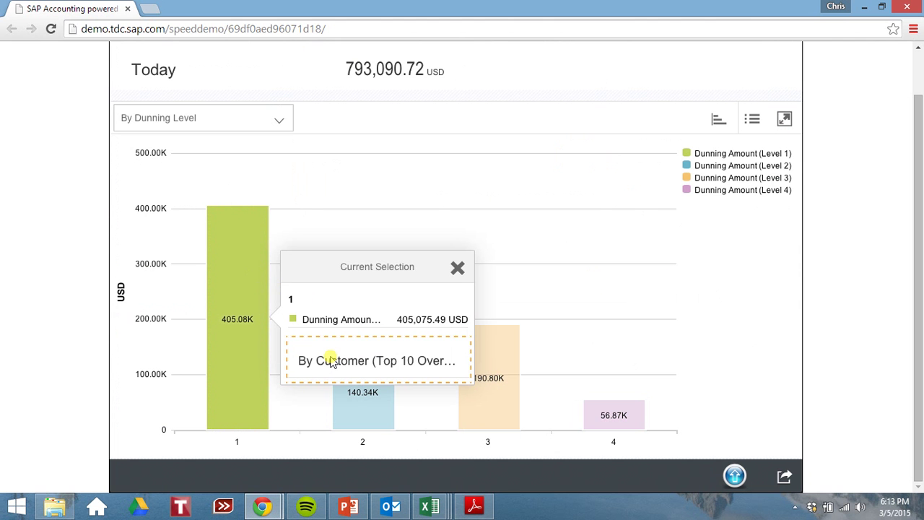
click(331, 360)
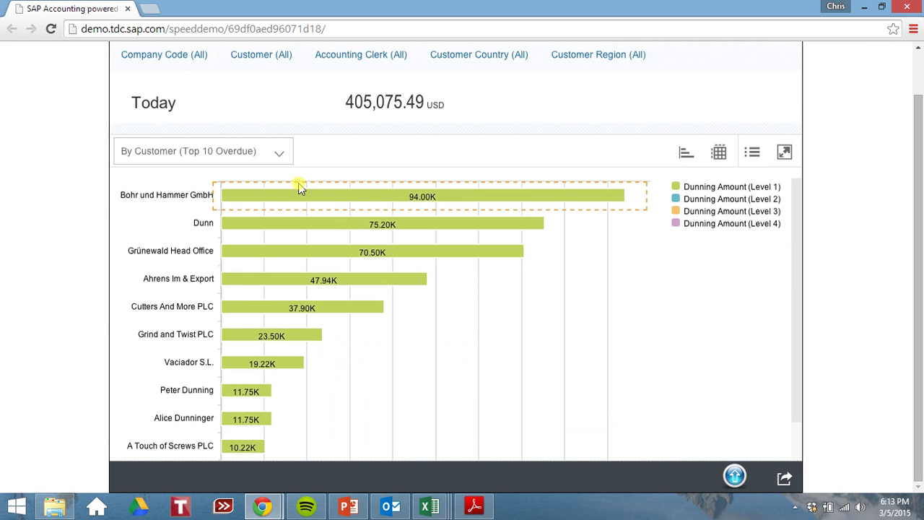
click(259, 197)
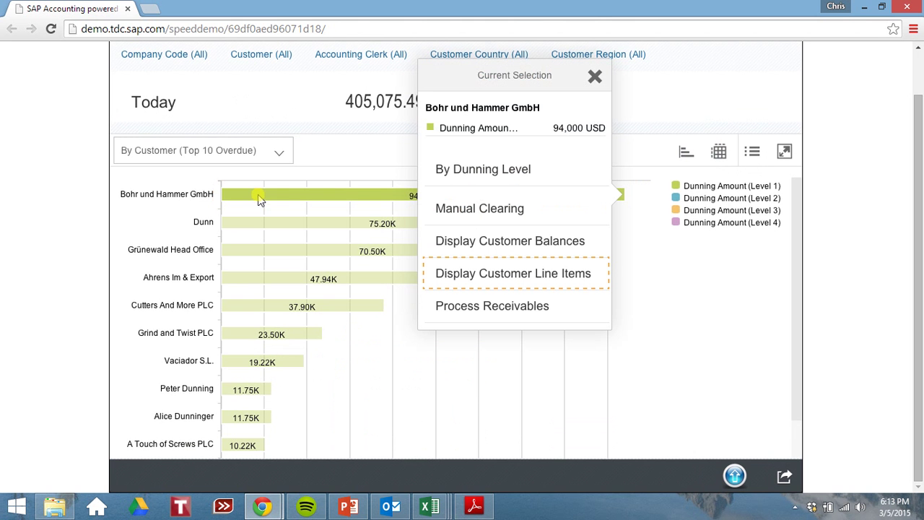
click(442, 273)
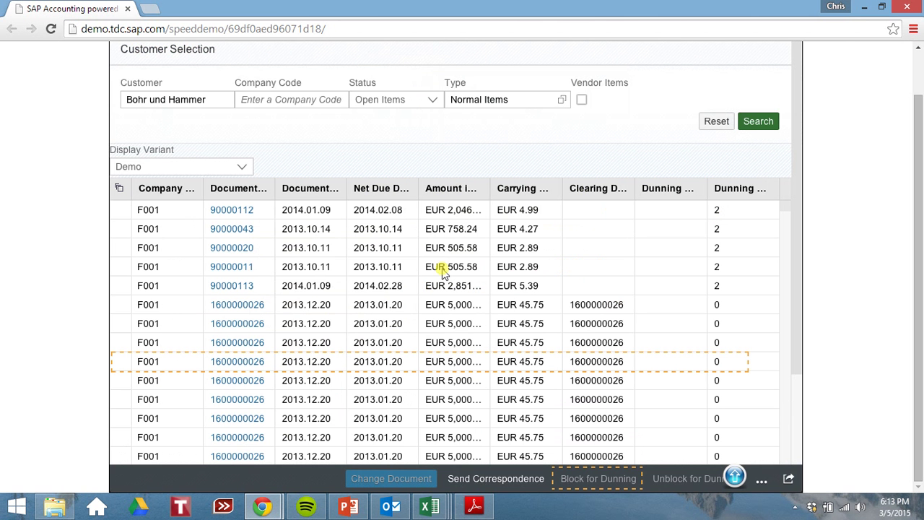
Block the ninth line item of Bohr und Hammer for dunning with "Manual block reason A..." and the note "Have to have investigate further..."
click(186, 368)
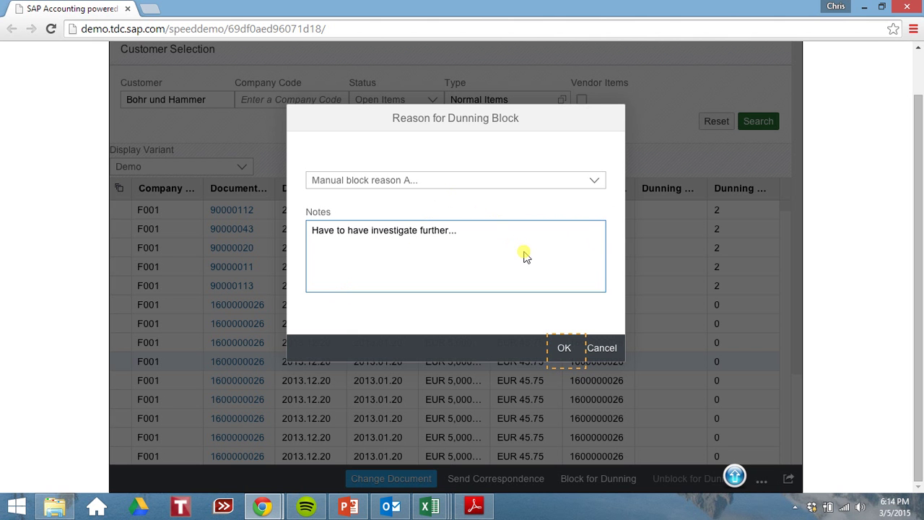
click(562, 348)
click(599, 290)
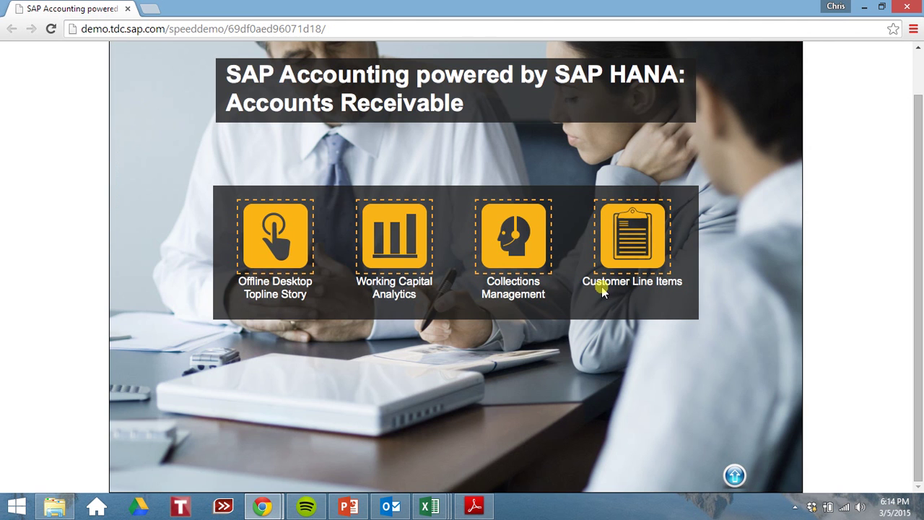